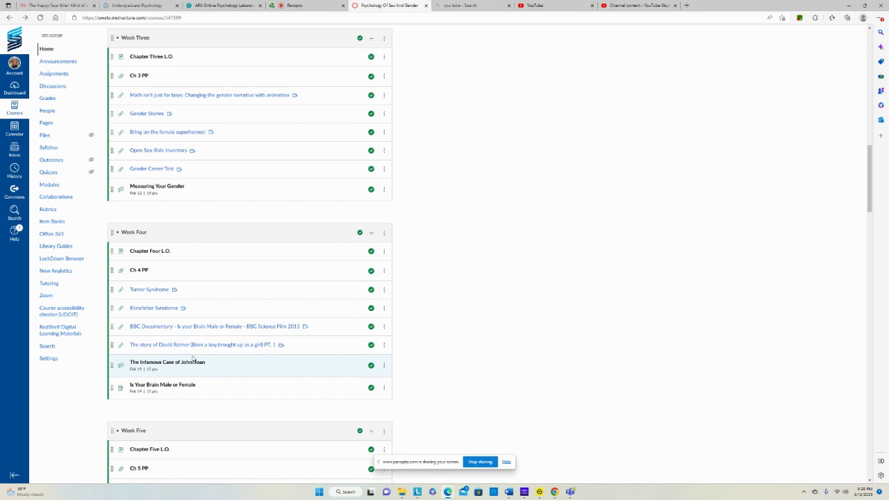
Open 'The Infamous Case of John/Joan' discussion from the Week Four module.
click(167, 362)
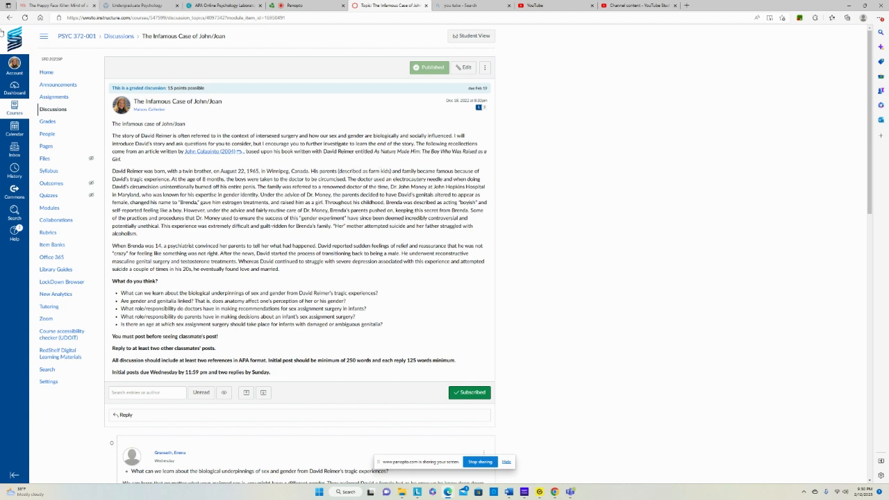
Go back to the course Modules page listing Week Four's items.
click(8, 18)
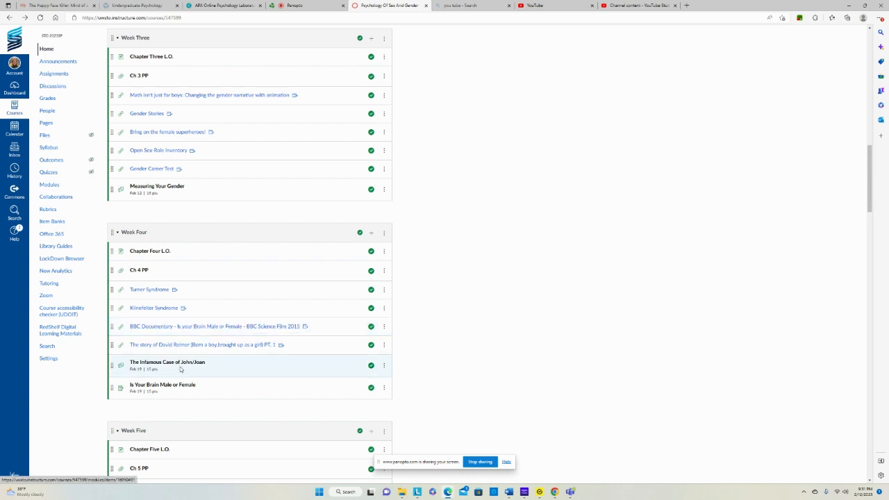
Reopen the John/Joan graded discussion showing its David Reimer prompt and posting requirements.
click(166, 362)
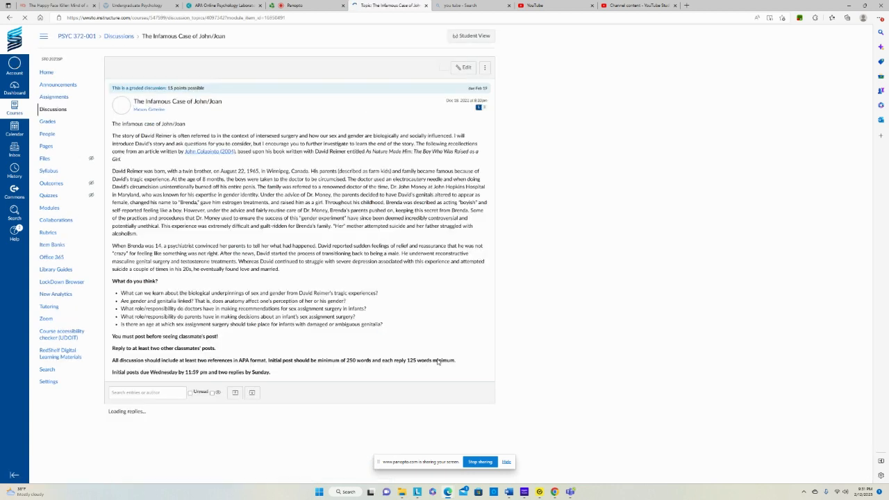